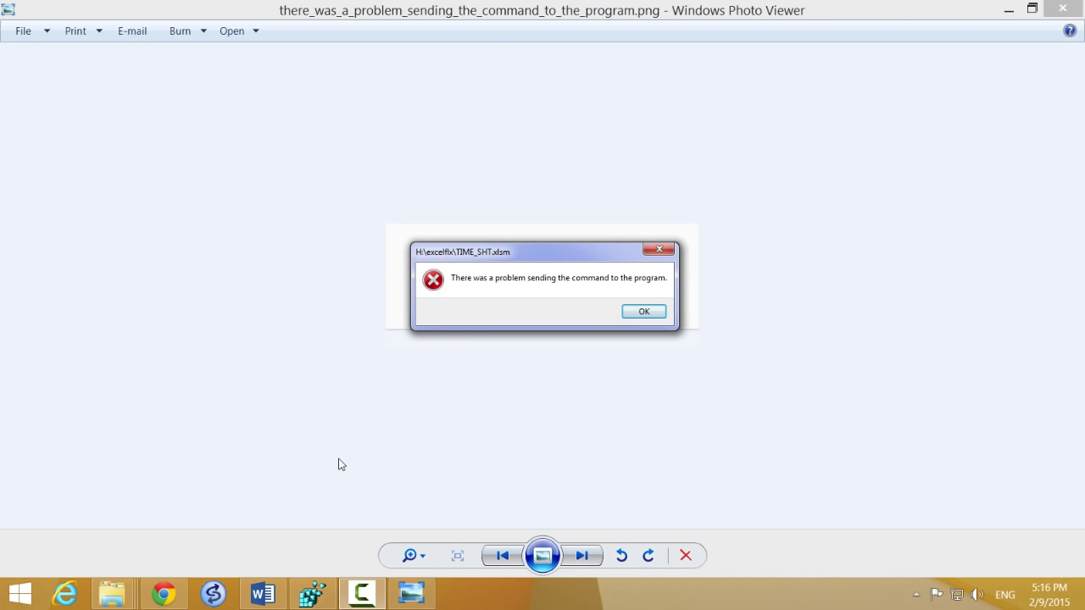
Switch to Chrome and scroll the KB 211494 article down to 'Let me fix it myself'.
{"action": "left_click", "coordinate": [172, 600]}
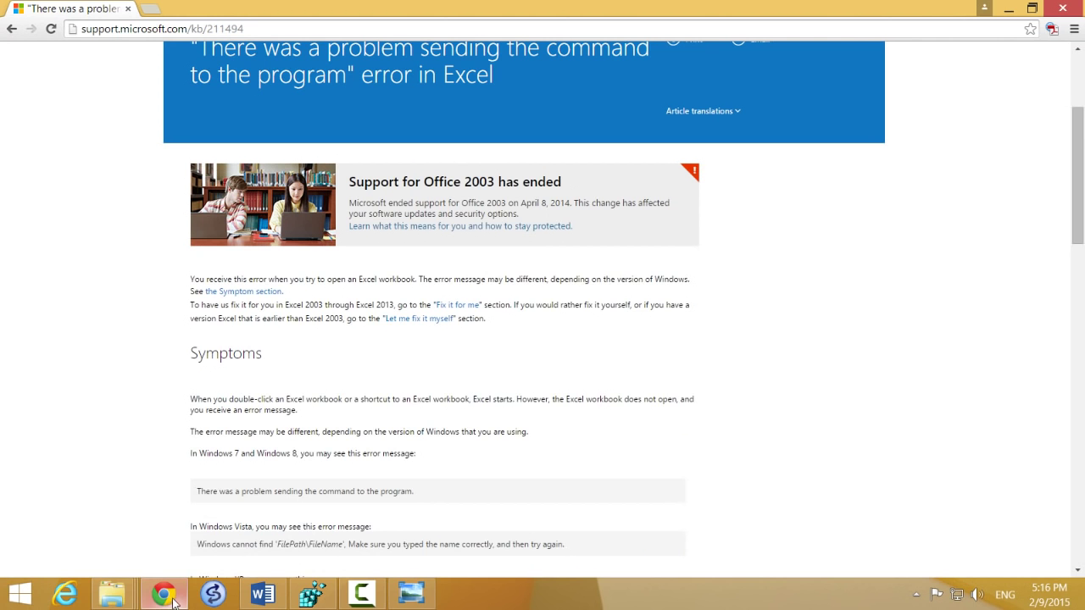
{"action": "scroll", "coordinate": [127, 230], "scroll_direction": "up", "scroll_amount": 1}
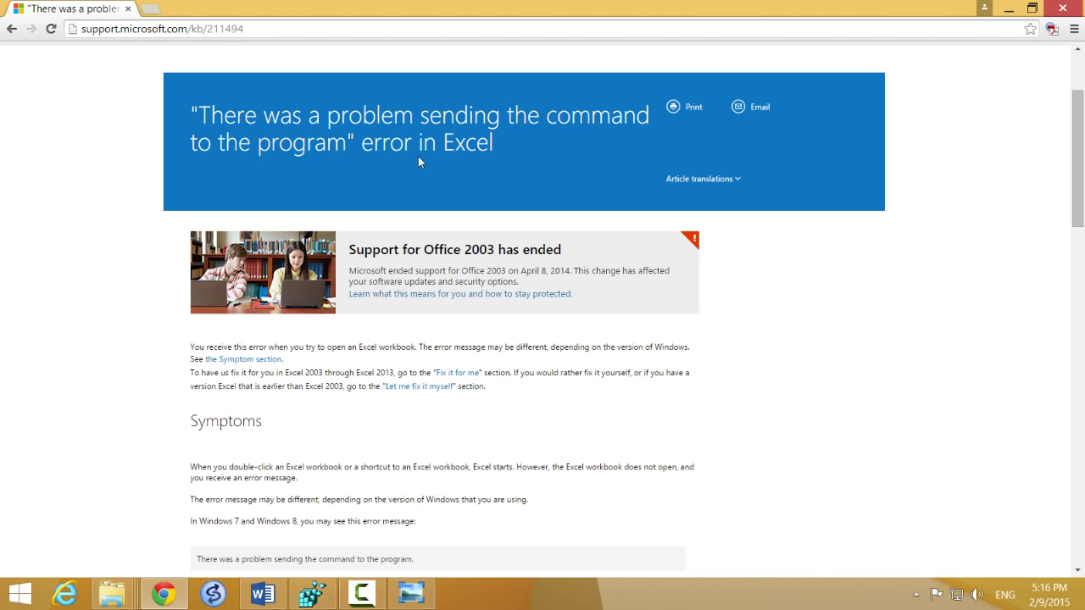
{"action": "scroll", "coordinate": [123, 300], "scroll_direction": "down", "scroll_amount": 4}
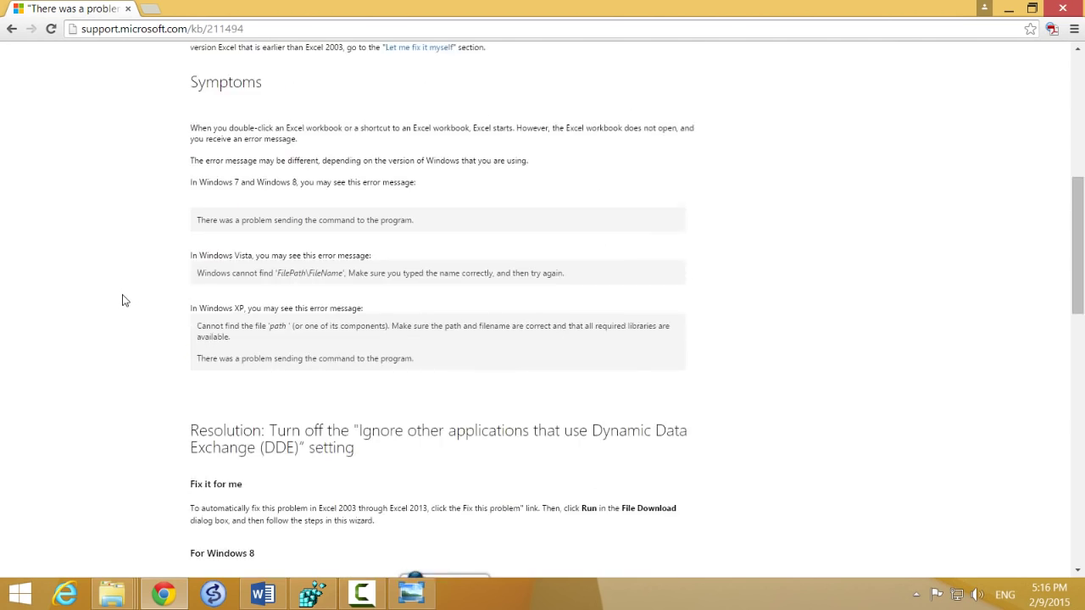
{"action": "scroll", "coordinate": [122, 300], "scroll_direction": "down", "scroll_amount": 2}
{"action": "scroll", "coordinate": [122, 300], "scroll_direction": "down", "scroll_amount": 1}
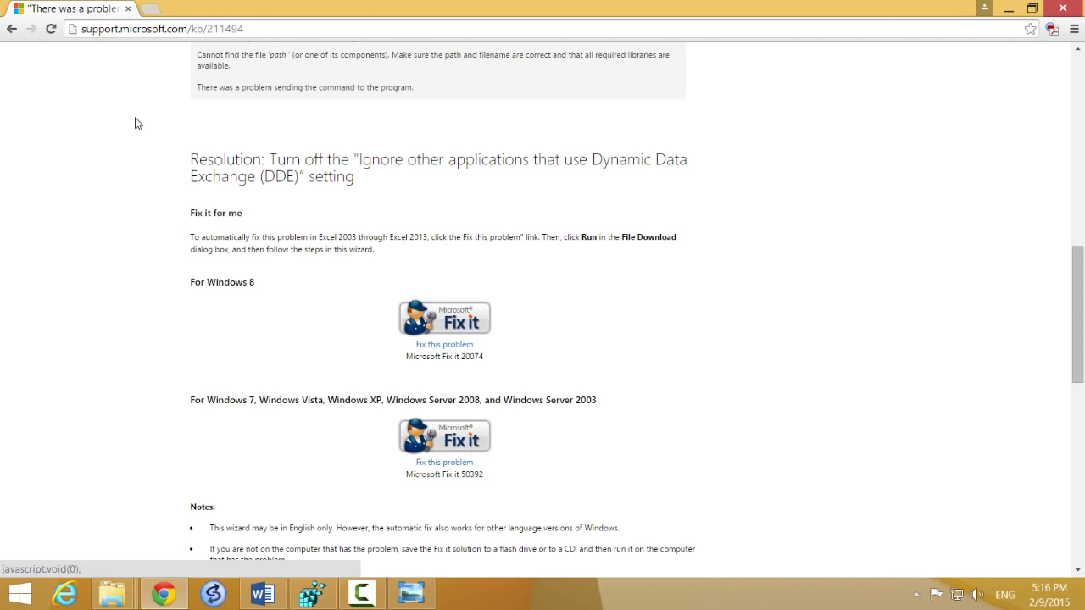
{"action": "left_click", "coordinate": [255, 32]}
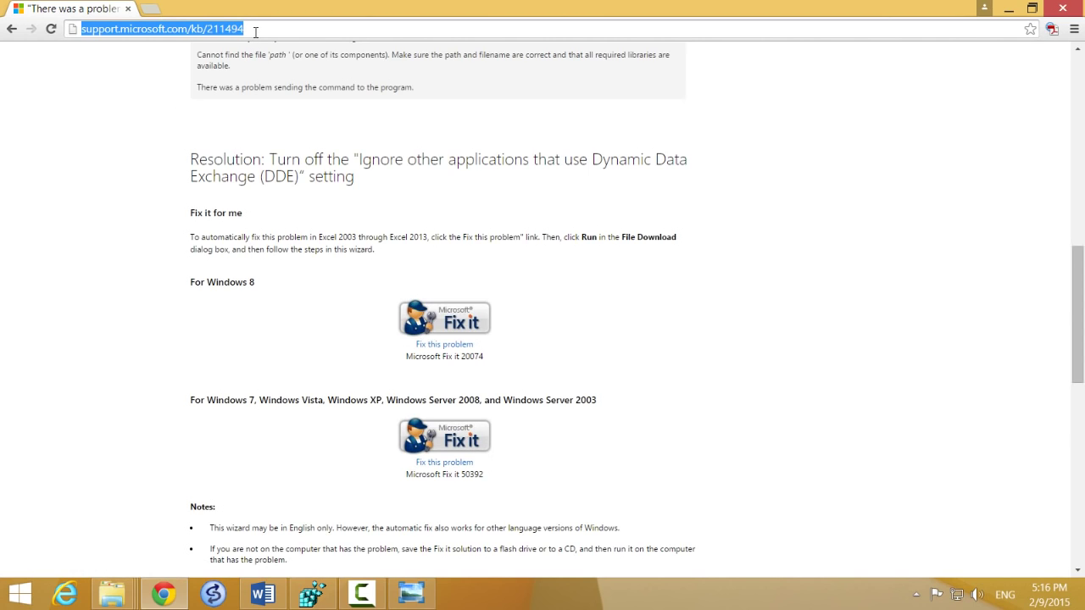
{"action": "left_click", "coordinate": [140, 309]}
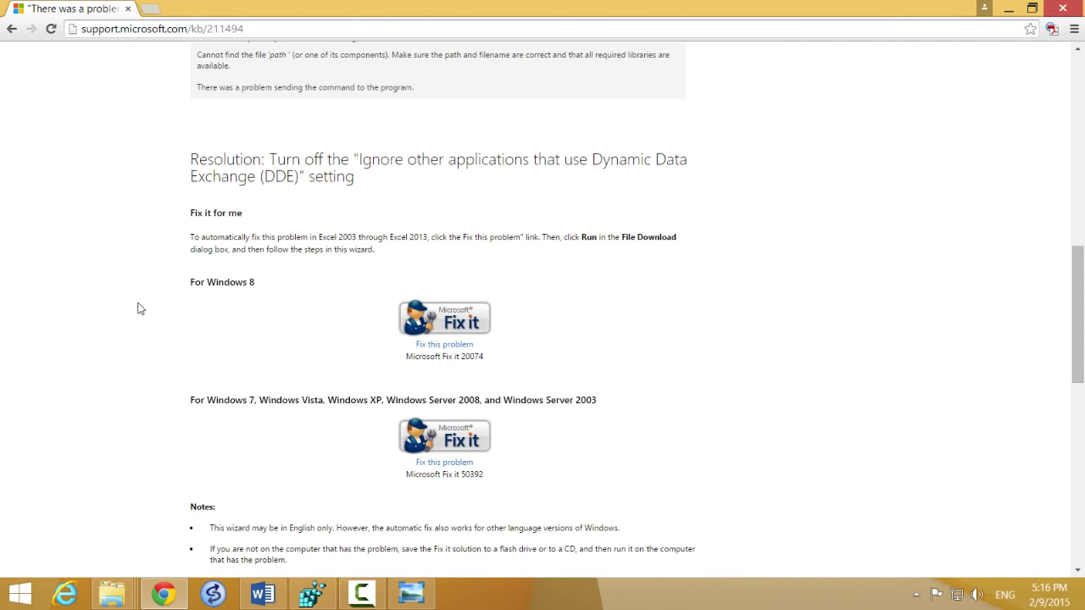
{"action": "scroll", "coordinate": [193, 307], "scroll_direction": "down", "scroll_amount": 3}
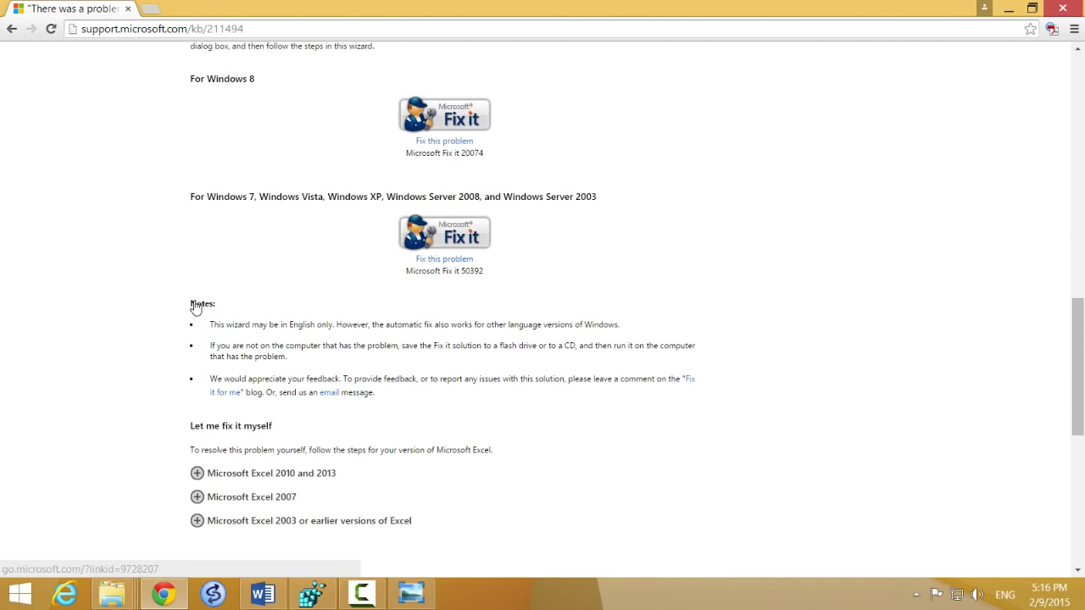
{"action": "scroll", "coordinate": [219, 440], "scroll_direction": "down", "scroll_amount": 2}
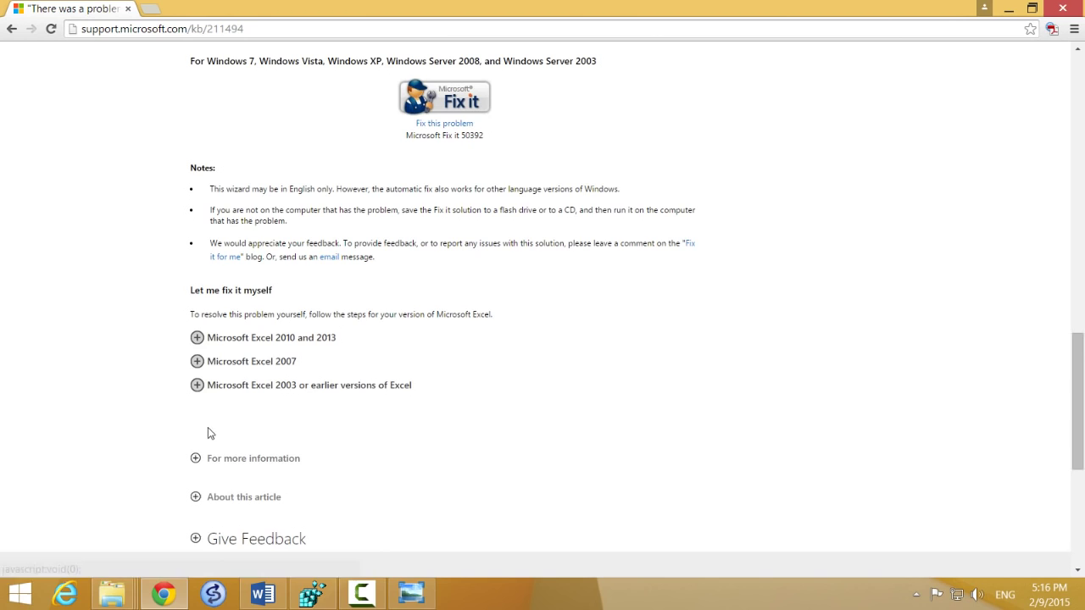
Expand the Microsoft Excel 2010 and 2013 manual fix steps in the KB 211494 article.
{"action": "left_click", "coordinate": [199, 339]}
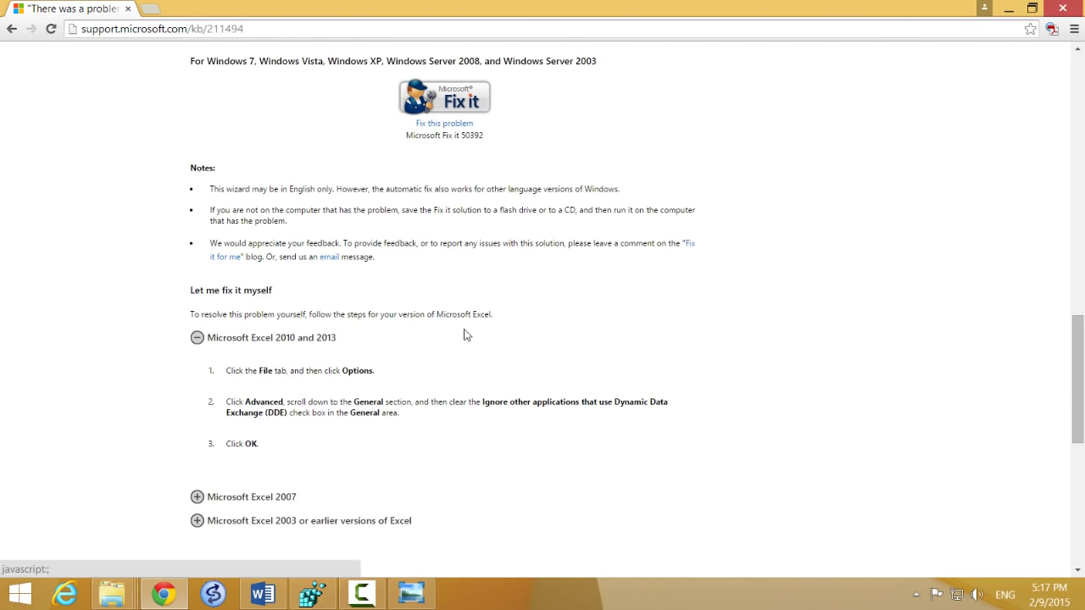
{"action": "scroll", "coordinate": [529, 318], "scroll_direction": "up", "scroll_amount": 15}
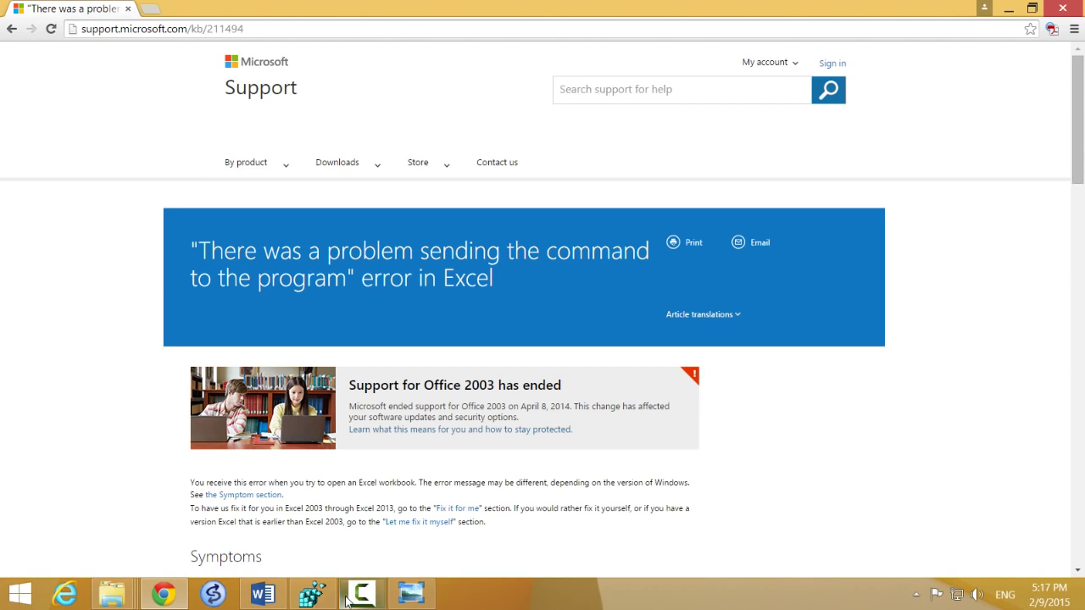
Bring Registry Editor to the front, opening and dismissing the Run dialog.
{"action": "left_click", "coordinate": [312, 599]}
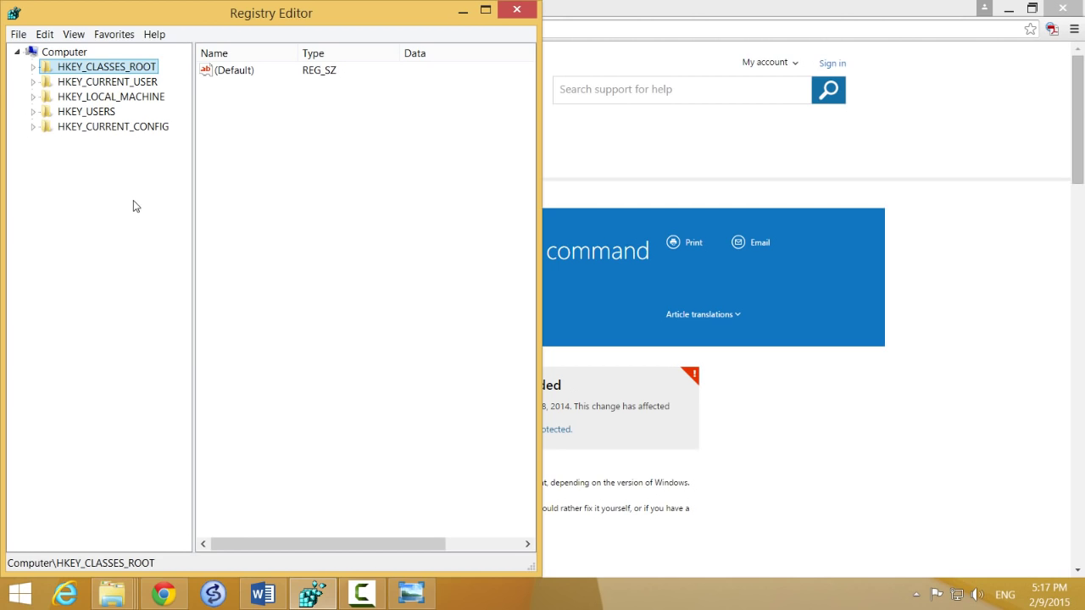
{"action": "key", "text": "super+r"}
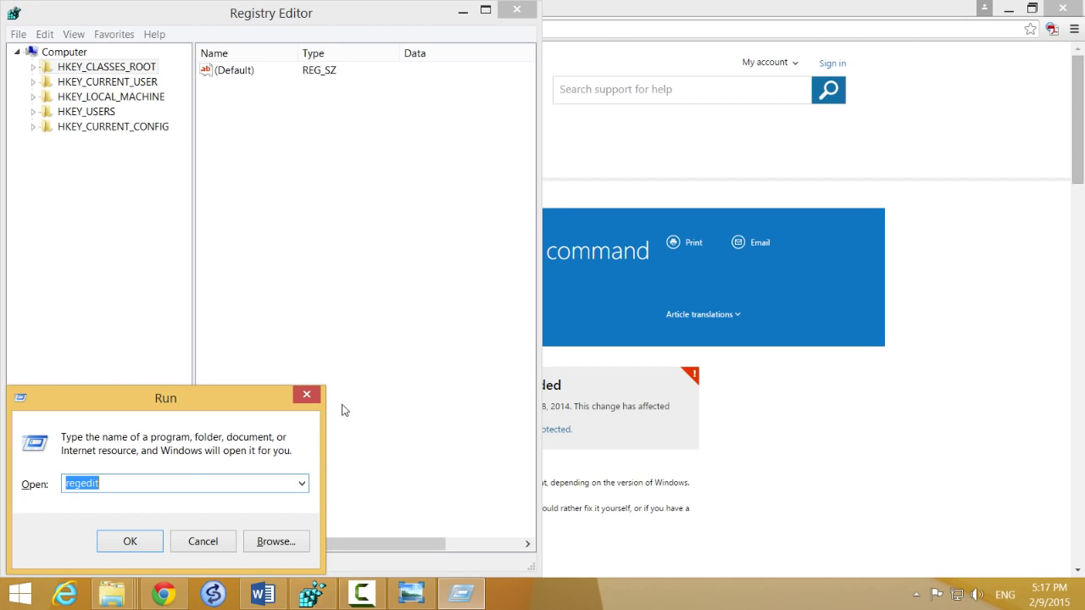
{"action": "left_click", "coordinate": [307, 395]}
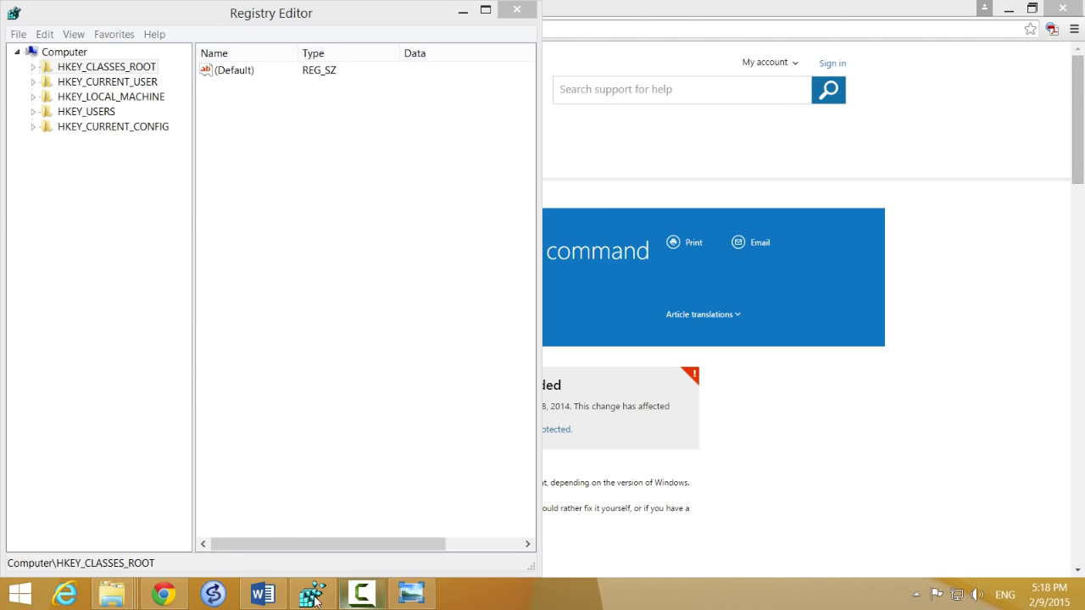
Switch to the Word notes and highlight the HKEY_CLASSES_ROOT\Excel.Sheet.8 path line.
{"action": "left_click", "coordinate": [258, 596]}
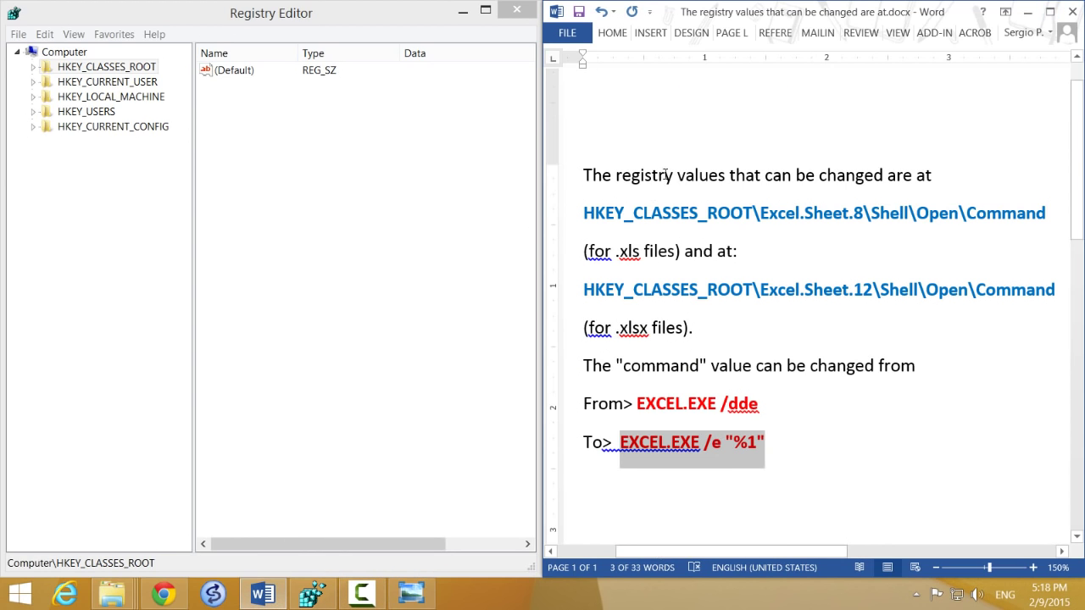
{"action": "left_click_drag", "start_coordinate": [582, 213], "coordinate": [1050, 218]}
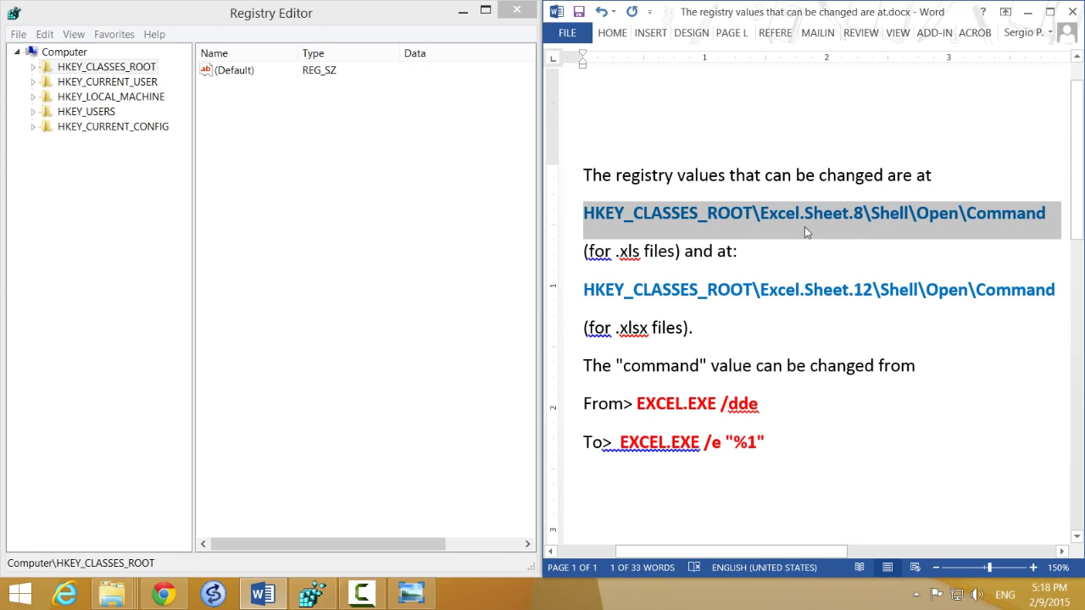
{"action": "left_click", "coordinate": [681, 251]}
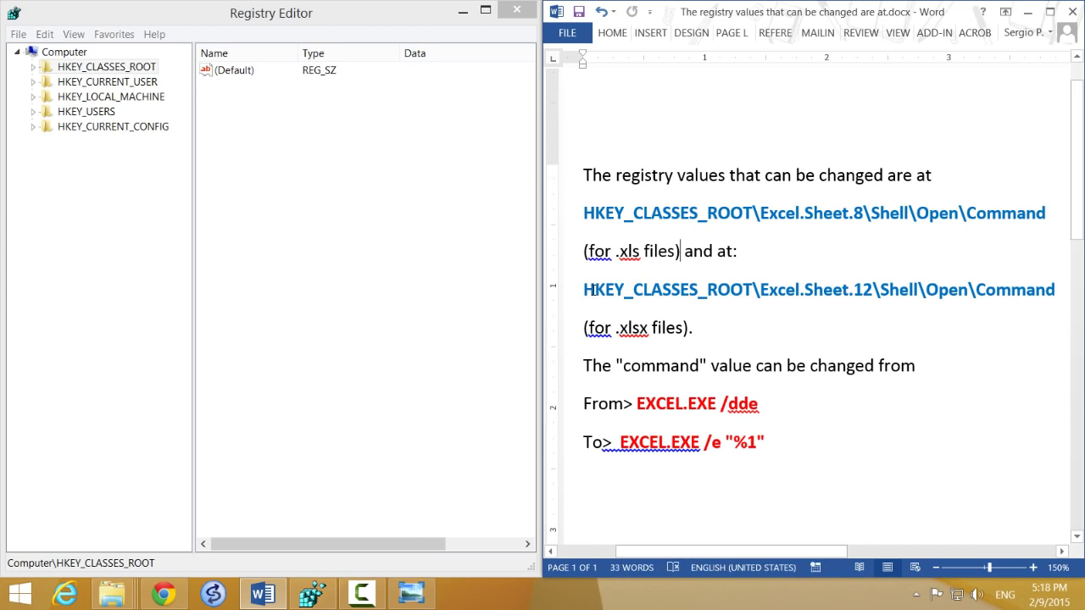
Expand HKEY_CLASSES_ROOT and jump down the key list to Excel.Sheet.8.
{"action": "left_click", "coordinate": [33, 68]}
{"action": "left_click", "coordinate": [83, 111]}
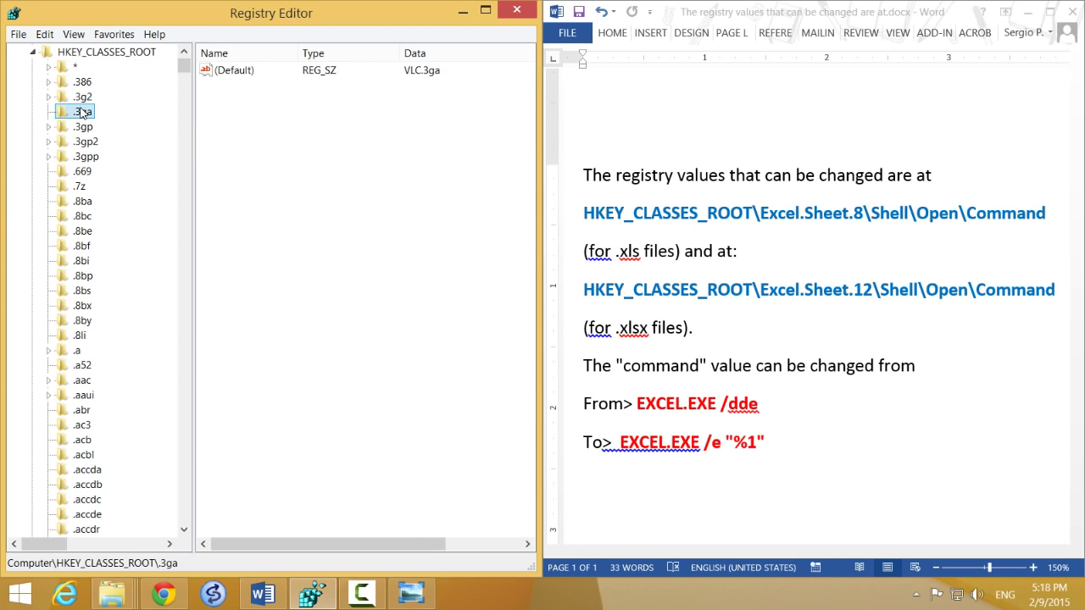
{"action": "key", "text": "e"}
{"action": "key", "text": "Down"}
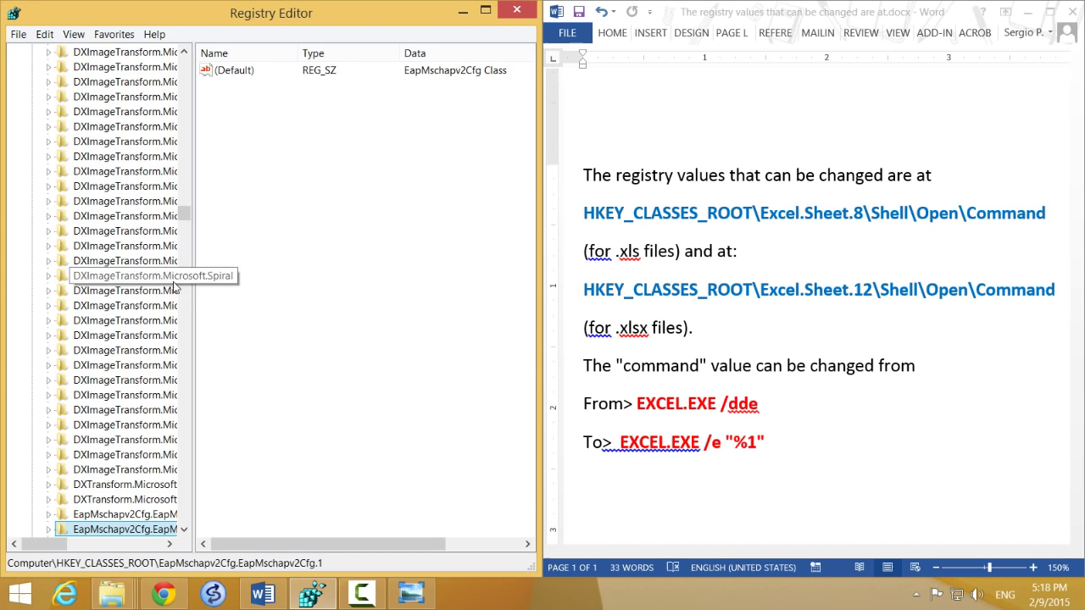
{"action": "scroll", "coordinate": [118, 288], "scroll_direction": "down", "scroll_amount": 20}
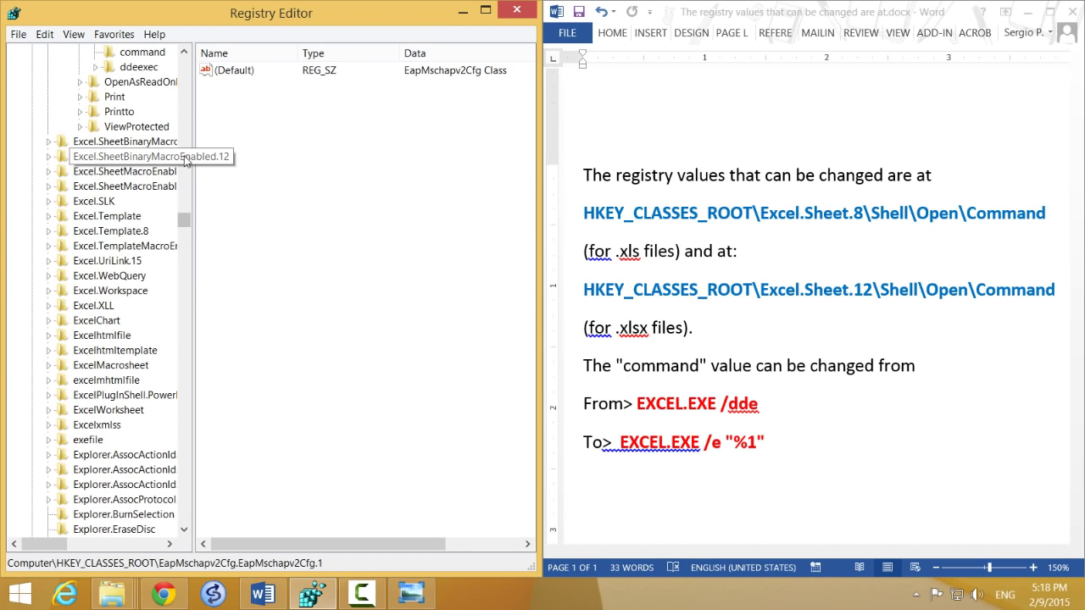
{"action": "scroll", "coordinate": [182, 161], "scroll_direction": "up", "scroll_amount": 11}
{"action": "scroll", "coordinate": [184, 529], "scroll_direction": "down", "scroll_amount": 3}
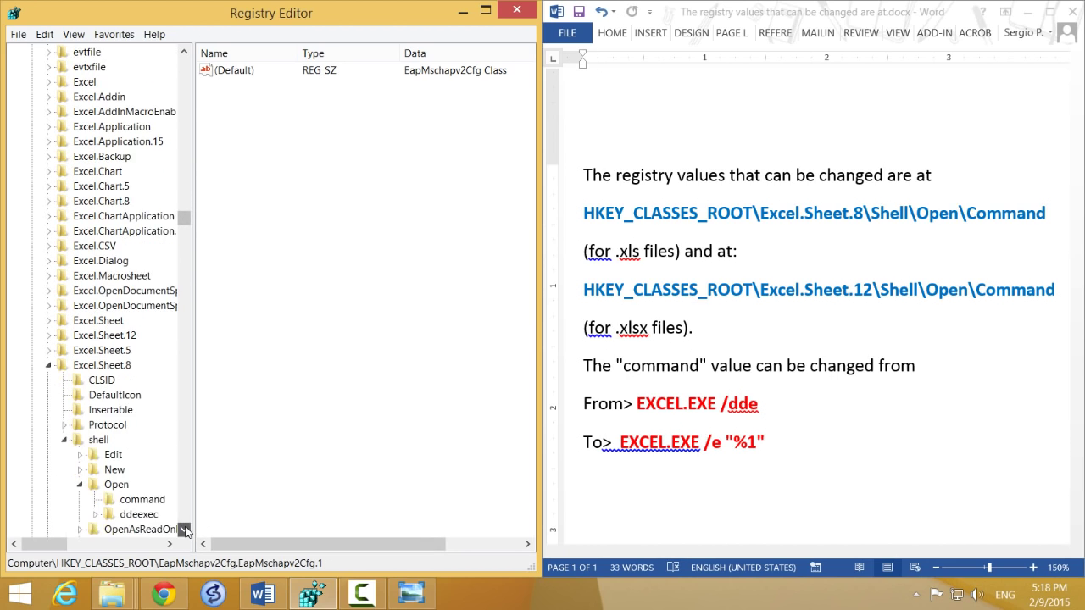
{"action": "left_click", "coordinate": [119, 290]}
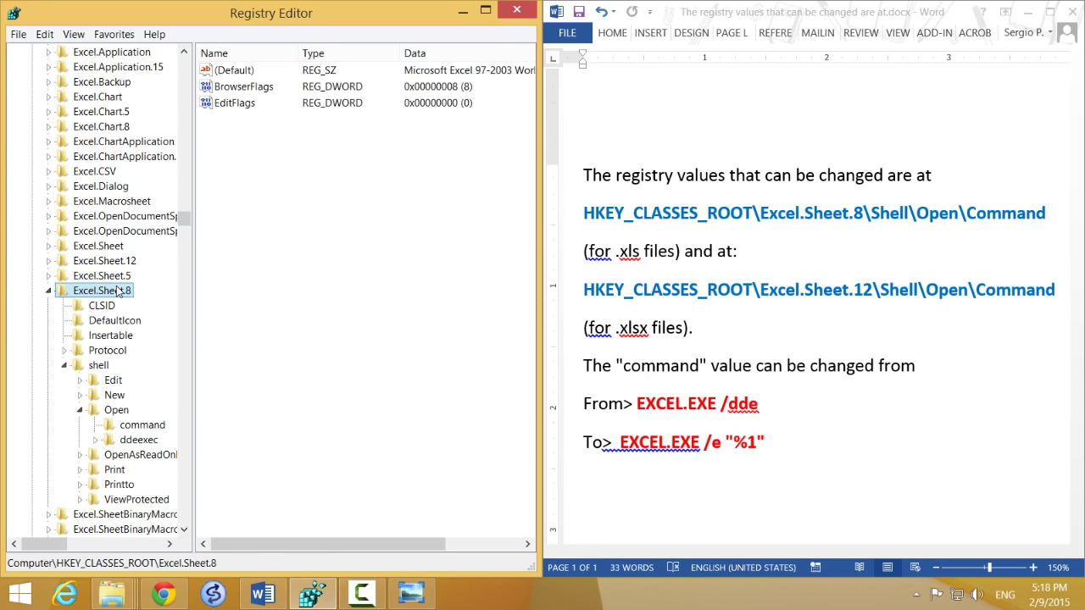
Drill into shell\Open\command under Excel.Sheet.8 to show its default value.
{"action": "left_click", "coordinate": [92, 368]}
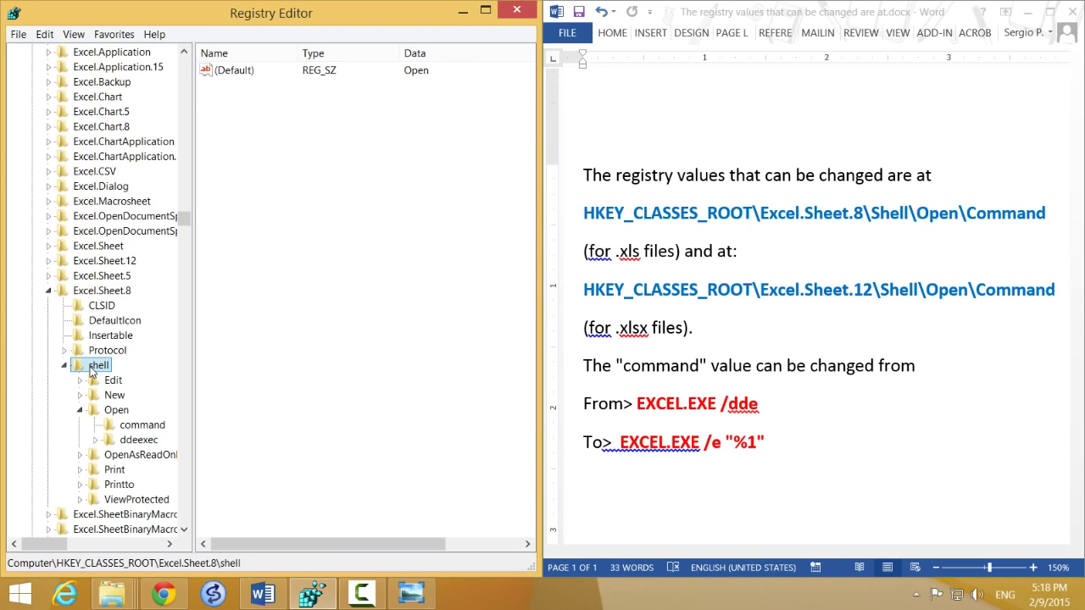
{"action": "left_click", "coordinate": [106, 412]}
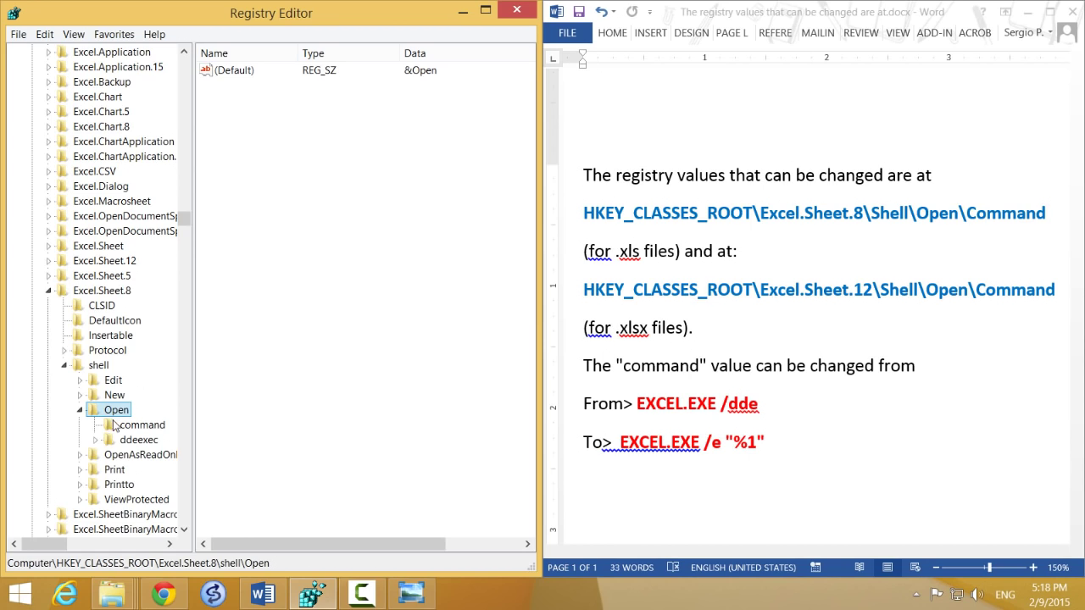
{"action": "left_click", "coordinate": [134, 426]}
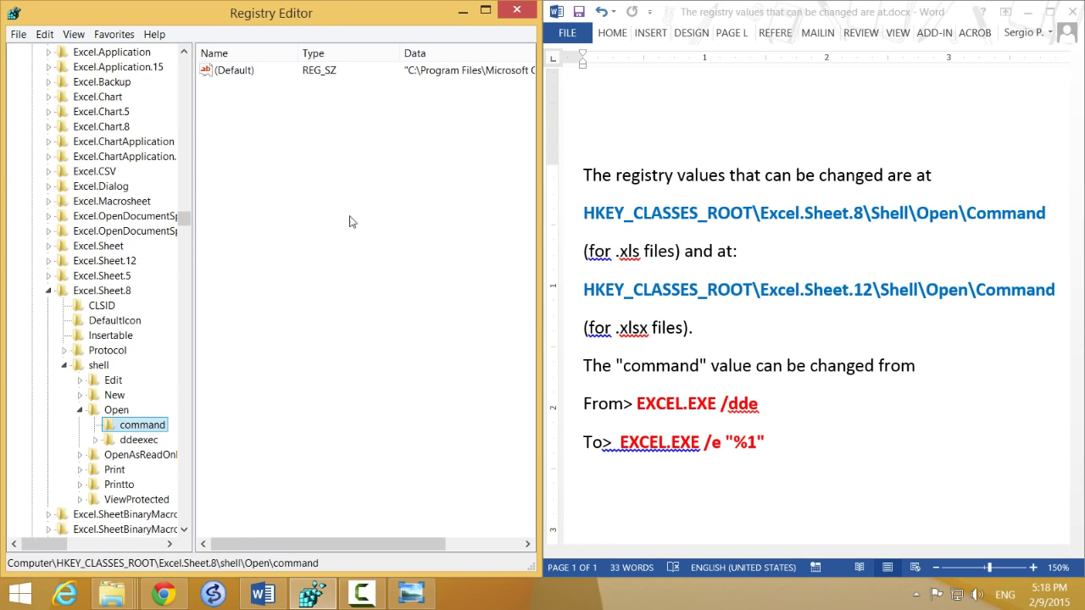
{"action": "scroll", "coordinate": [172, 421], "scroll_direction": "down", "scroll_amount": 1}
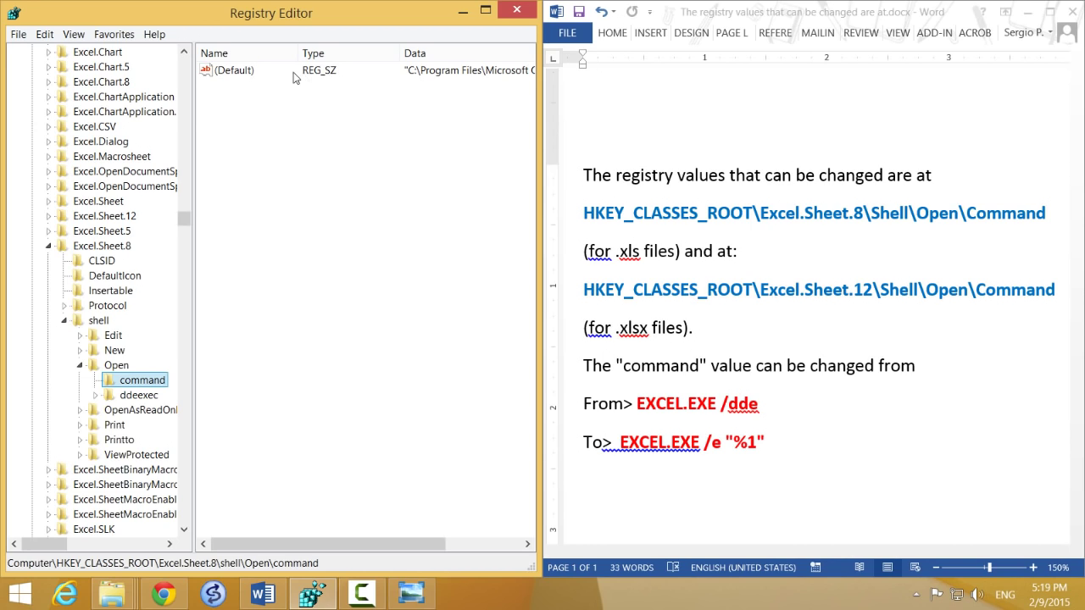
Open the (Default) value for editing and select EXCEL.EXE /e "%1" in the Word notes.
{"action": "double_click", "coordinate": [231, 73]}
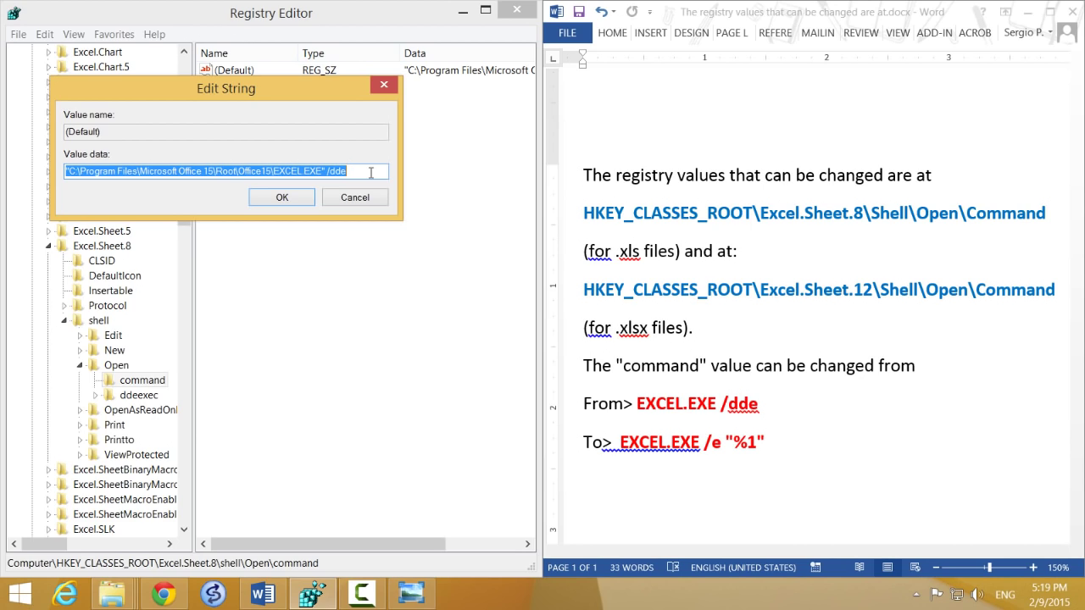
{"action": "left_click", "coordinate": [693, 420]}
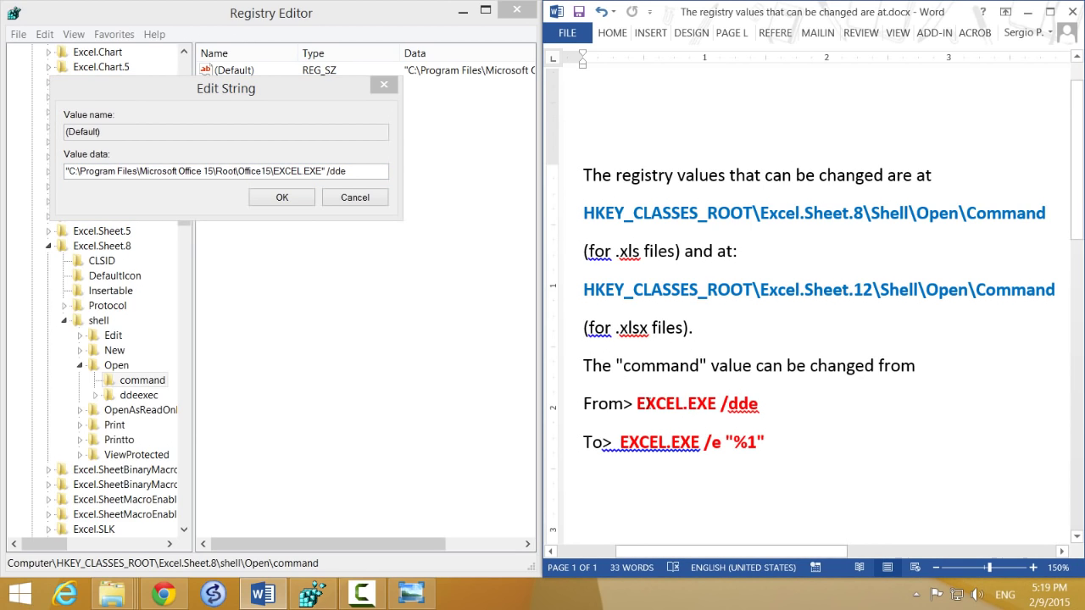
{"action": "left_click_drag", "start_coordinate": [636, 404], "coordinate": [759, 403]}
{"action": "left_click", "coordinate": [620, 441]}
{"action": "left_click_drag", "start_coordinate": [620, 441], "coordinate": [734, 450]}
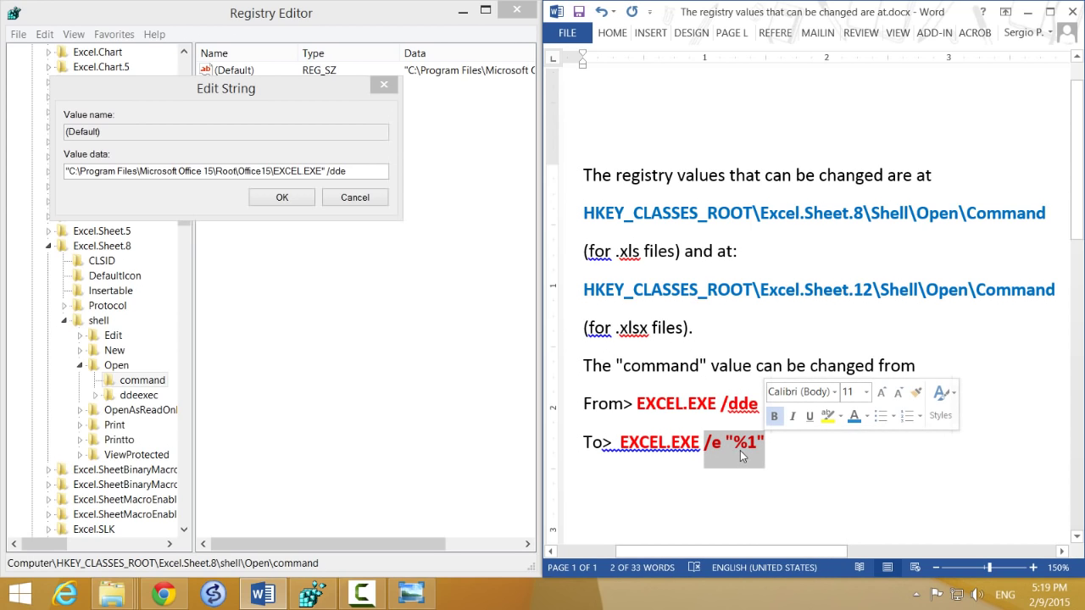
{"action": "left_click", "coordinate": [771, 444]}
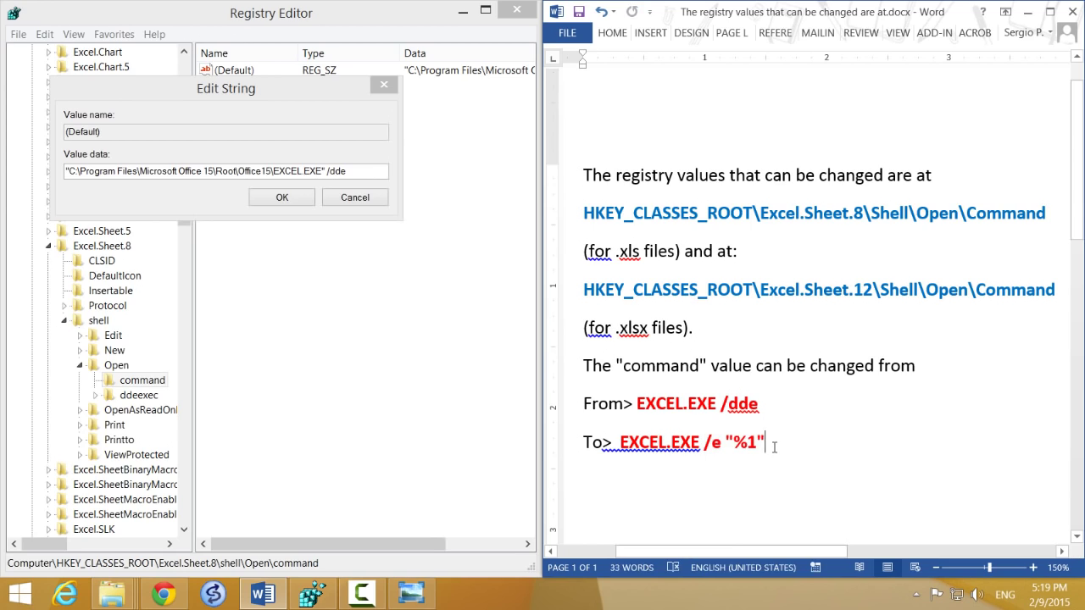
{"action": "left_click_drag", "start_coordinate": [750, 447], "coordinate": [621, 444]}
{"action": "key", "text": "ctrl+c"}
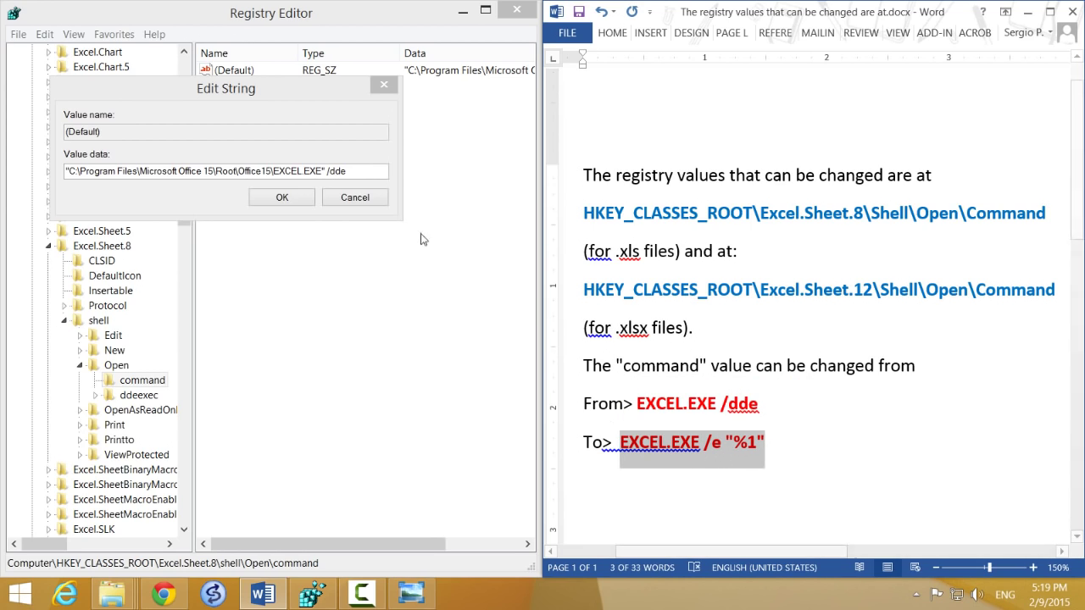
Replace the EXCEL.EXE" /dde ending of Value data with EXCEL.EXE /e "%1" and close the editor.
{"action": "left_click", "coordinate": [367, 159]}
{"action": "left_click", "coordinate": [367, 172]}
{"action": "left_click_drag", "start_coordinate": [368, 172], "coordinate": [275, 174]}
{"action": "key", "text": "ctrl+v"}
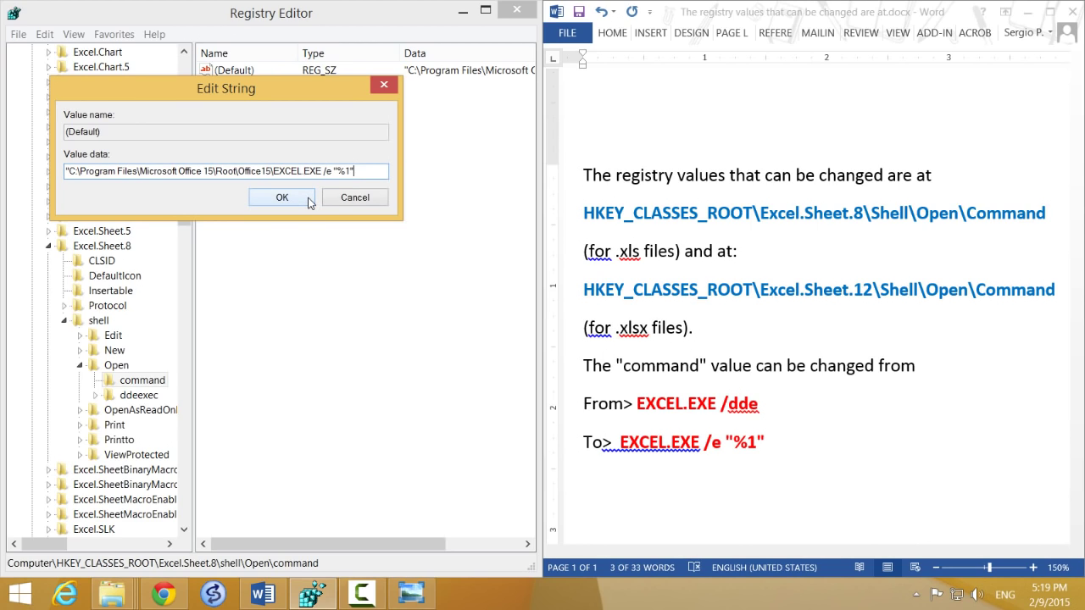
{"action": "left_click", "coordinate": [383, 88]}
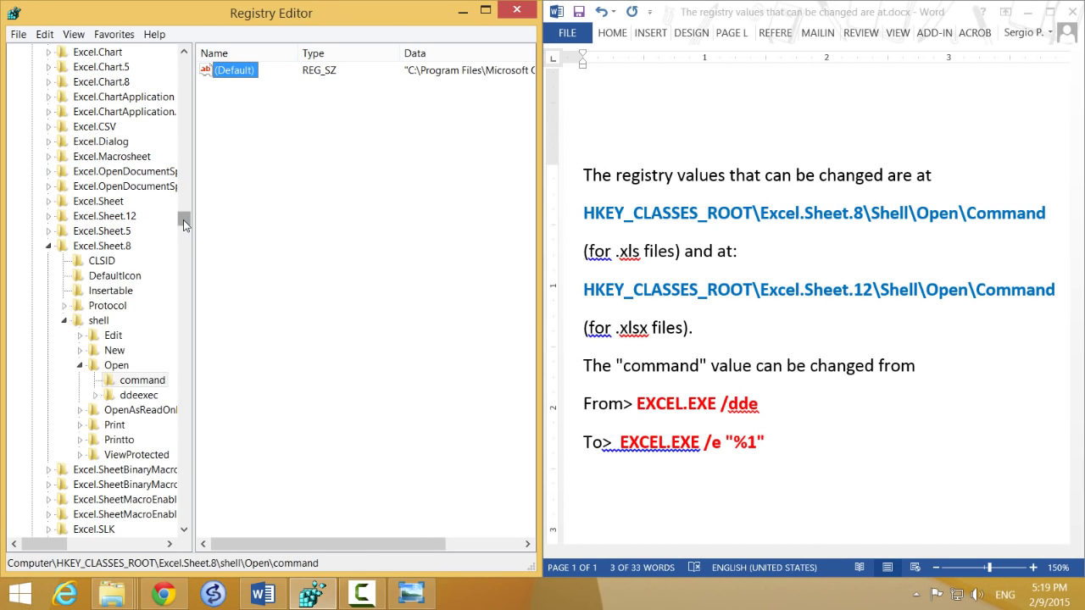
Collapse Excel.Sheet.8 and drill into Excel.Sheet.12\shell\Open\command to show its default value.
{"action": "left_click_drag", "start_coordinate": [183, 220], "coordinate": [183, 62]}
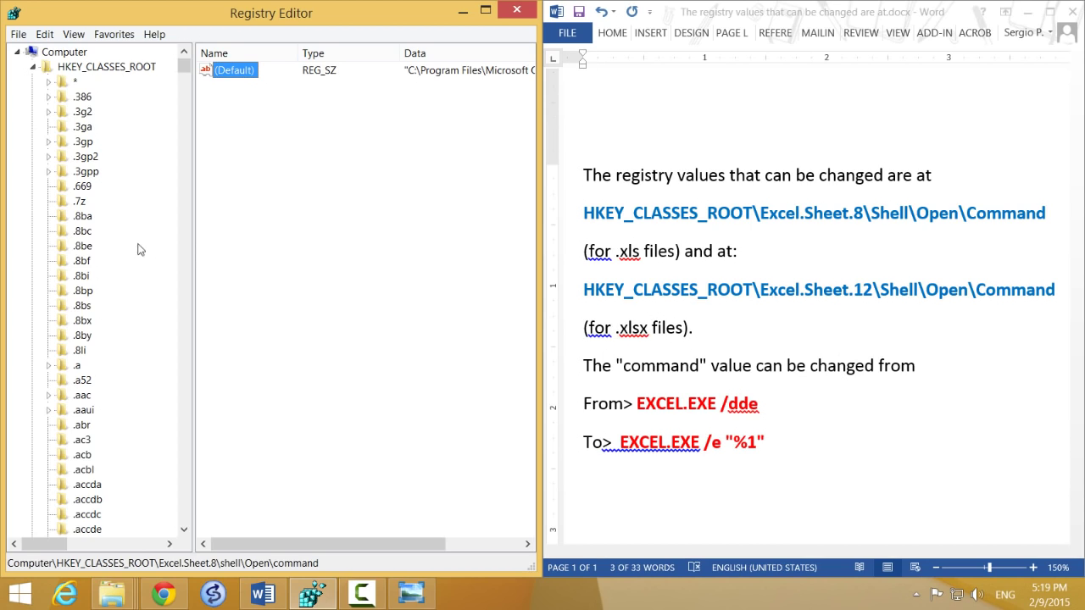
{"action": "key", "text": "F3"}
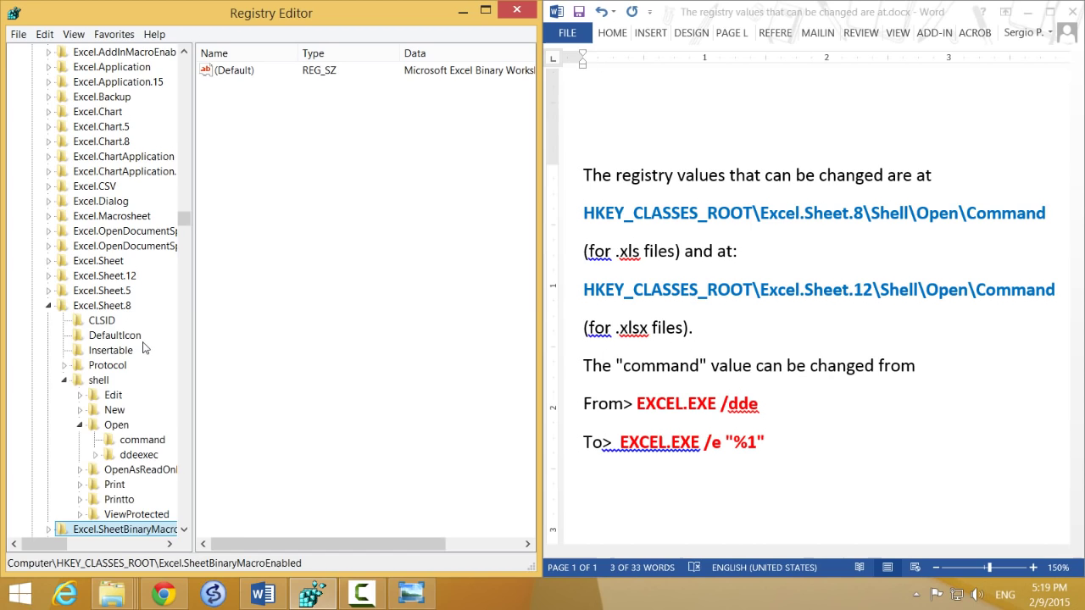
{"action": "left_click", "coordinate": [47, 309]}
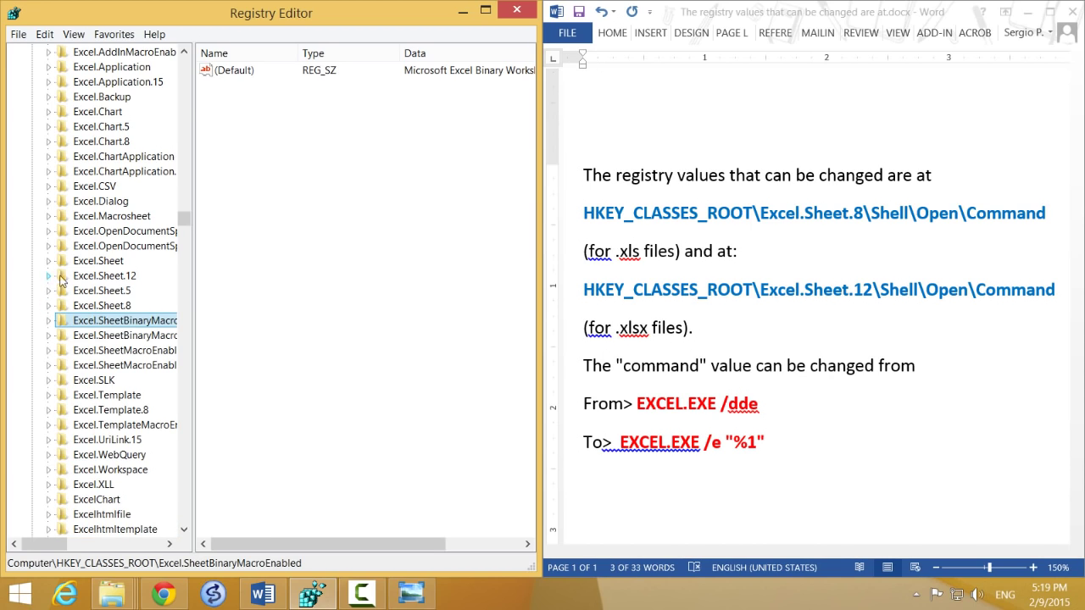
{"action": "left_click", "coordinate": [81, 280]}
{"action": "left_click", "coordinate": [48, 277]}
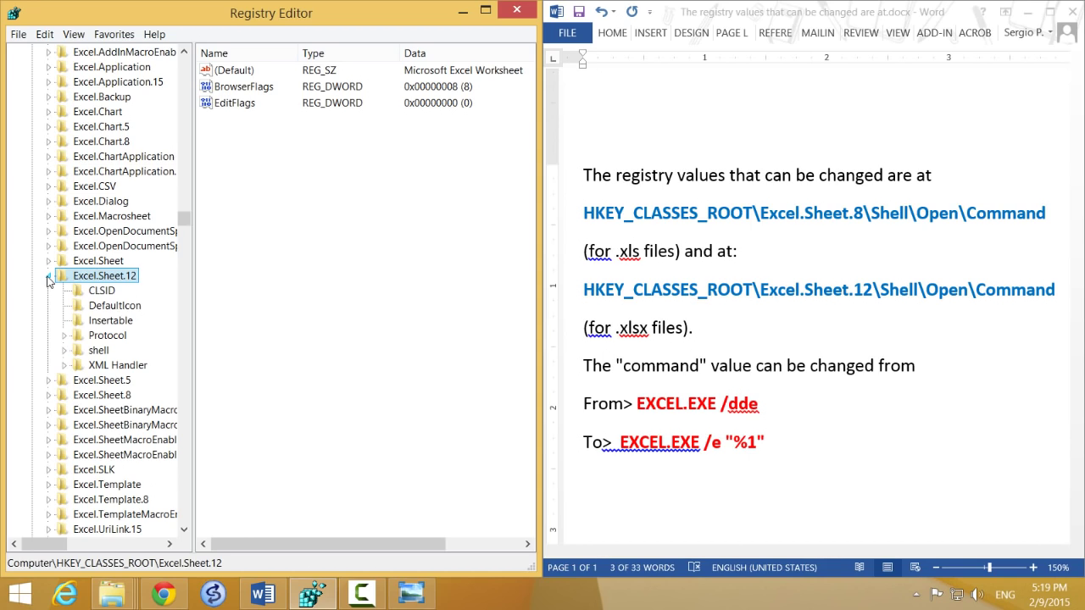
{"action": "left_click", "coordinate": [64, 351]}
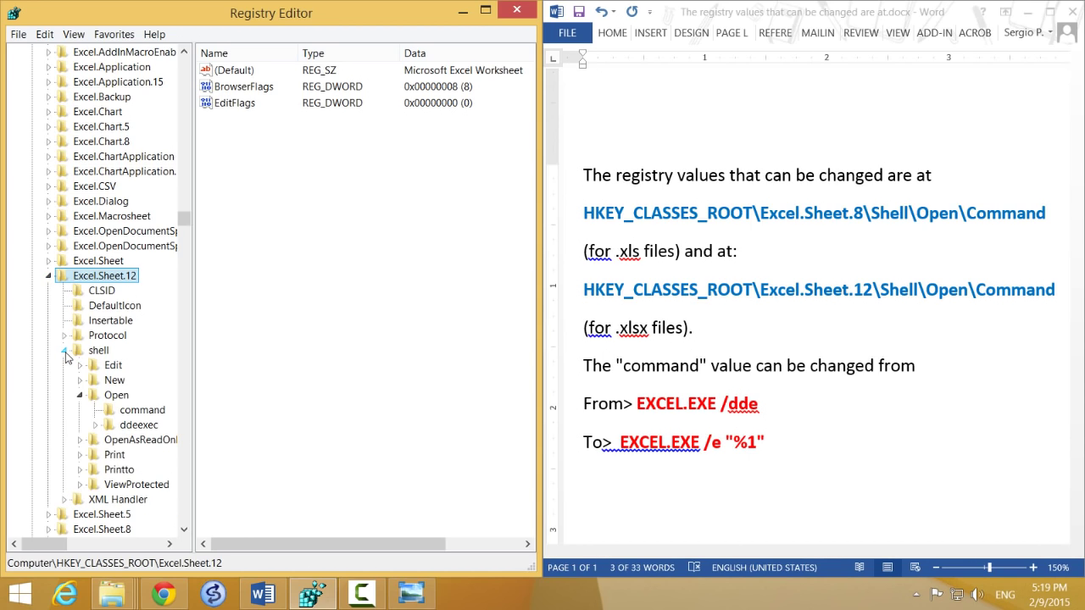
{"action": "left_click", "coordinate": [145, 413]}
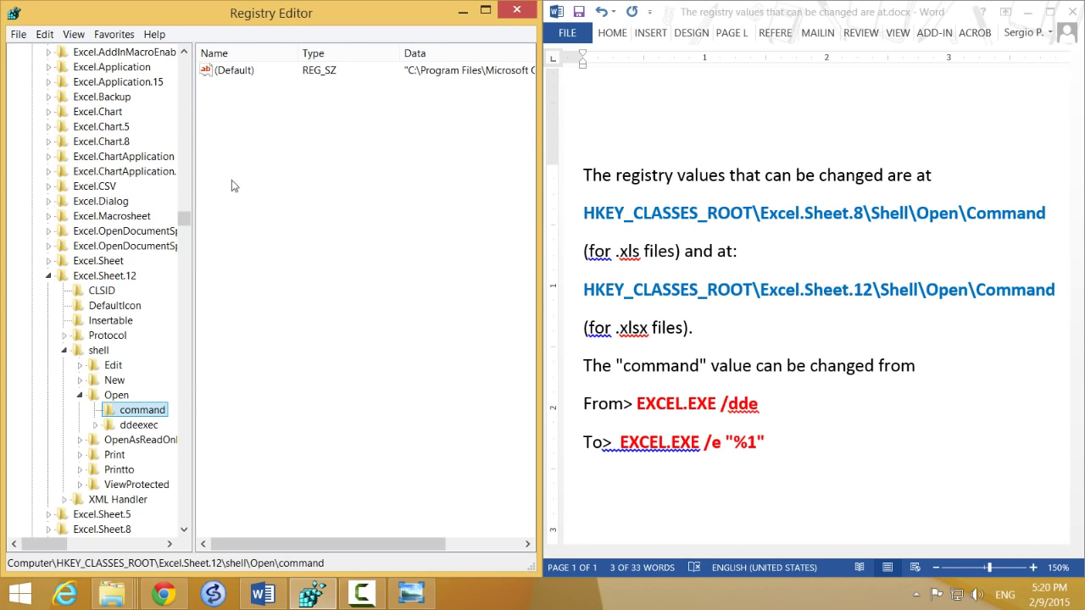
{"action": "double_click", "coordinate": [240, 71]}
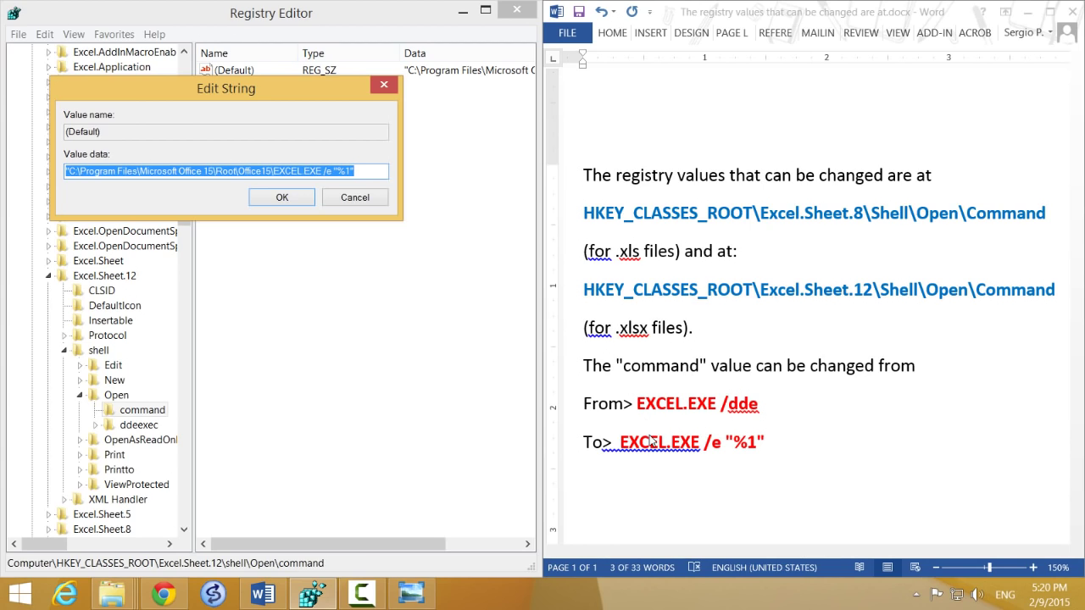
{"action": "left_click", "coordinate": [367, 171]}
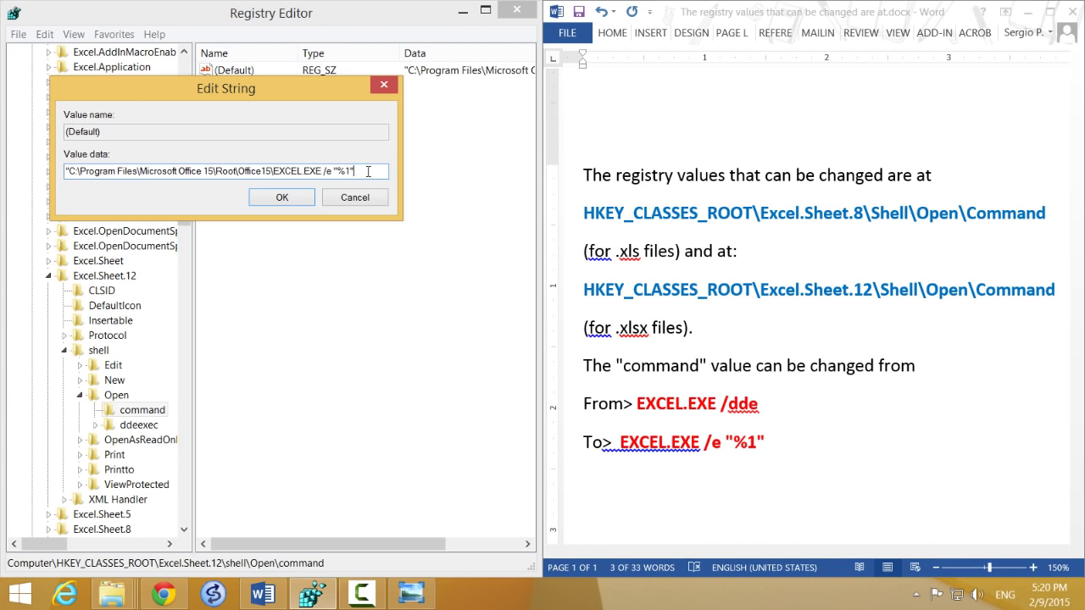
{"action": "left_click_drag", "start_coordinate": [348, 171], "coordinate": [273, 171]}
{"action": "left_click", "coordinate": [368, 171]}
{"action": "left_click", "coordinate": [357, 204]}
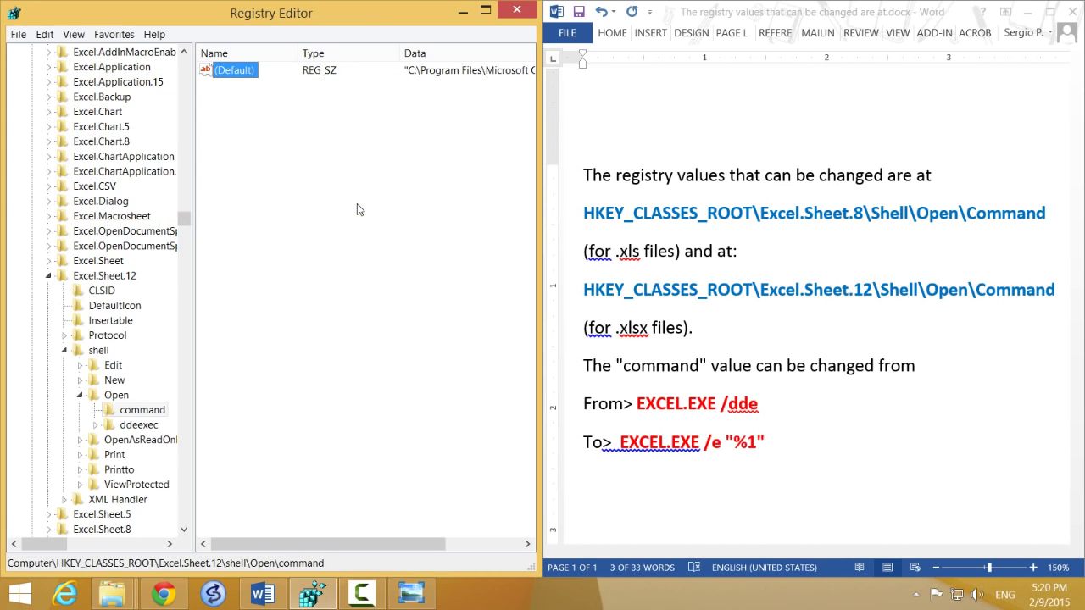